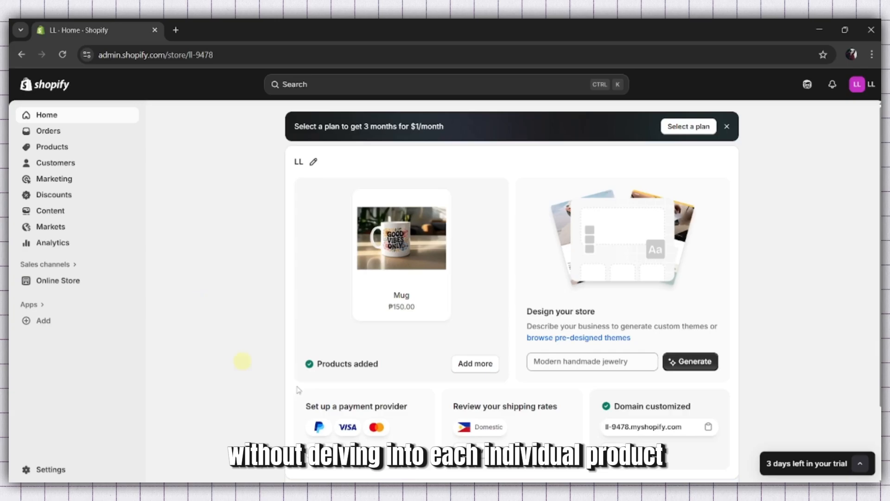
pyautogui.scroll(-1, 435, 340)
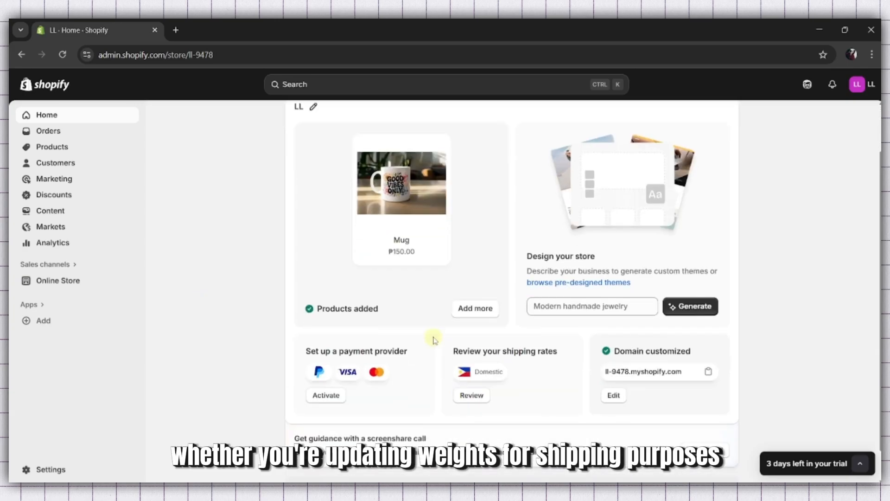
pyautogui.scroll(1, 435, 340)
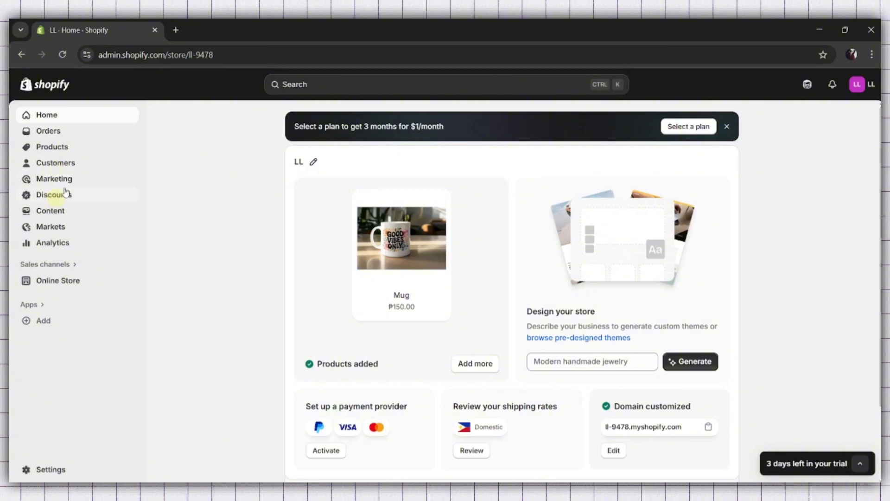
# Open the product list, select Stickers, Tshirt and Mug, and open them in the bulk editor.
pyautogui.click(57, 151)
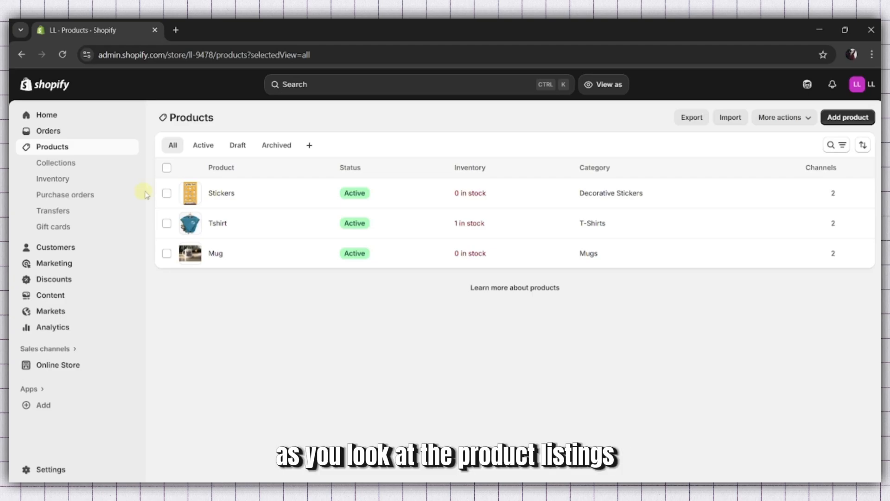
pyautogui.click(166, 193)
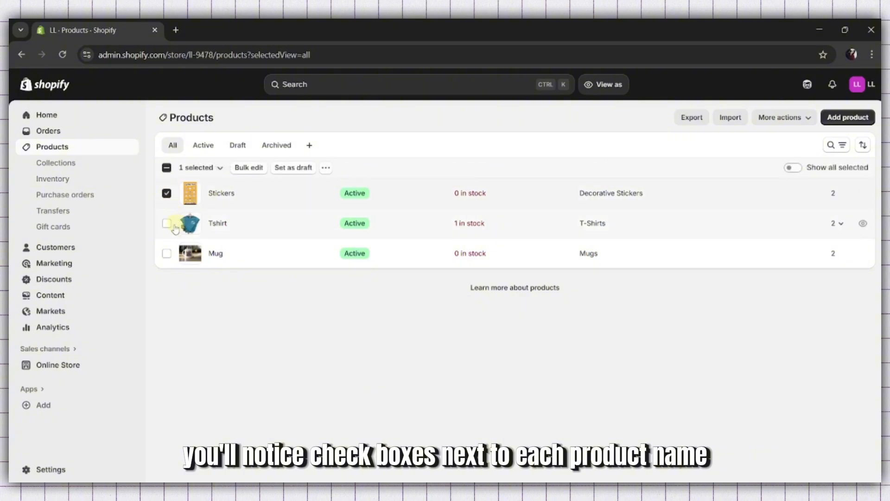
pyautogui.click(167, 224)
pyautogui.click(167, 254)
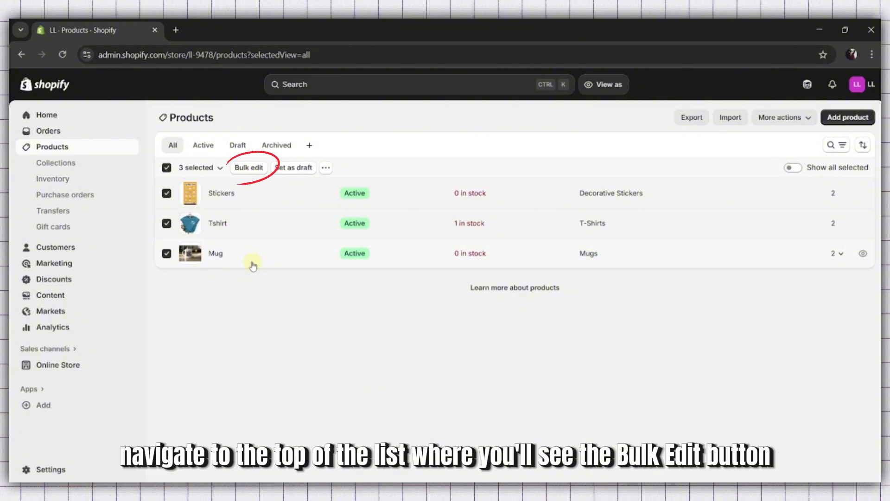
pyautogui.click(249, 168)
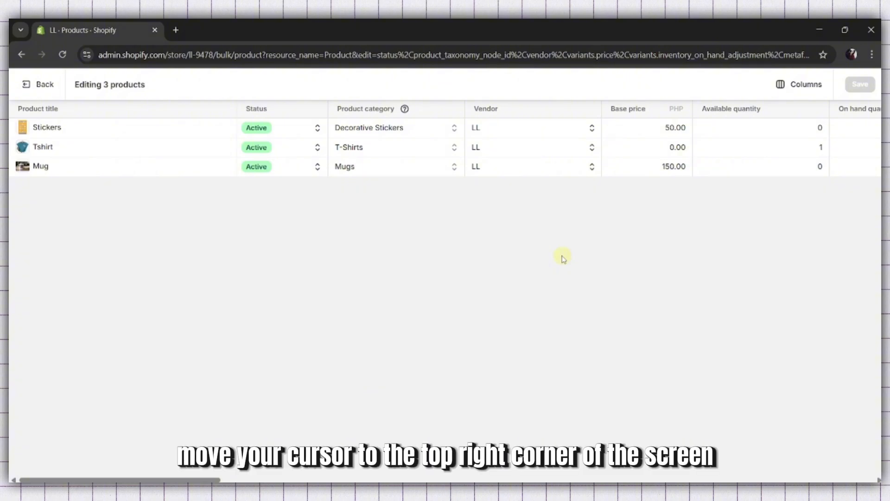
# Search the bulk editor's column fields for "weig" and enable the Weight column.
pyautogui.click(807, 88)
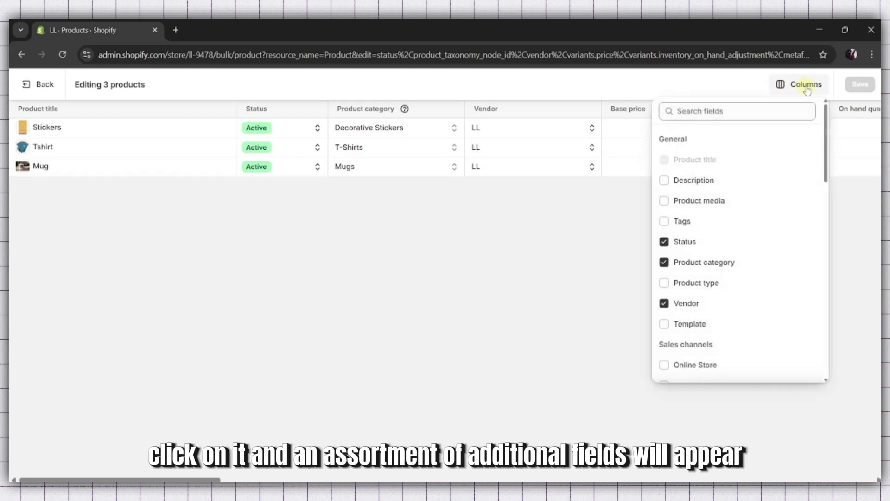
pyautogui.click(755, 111)
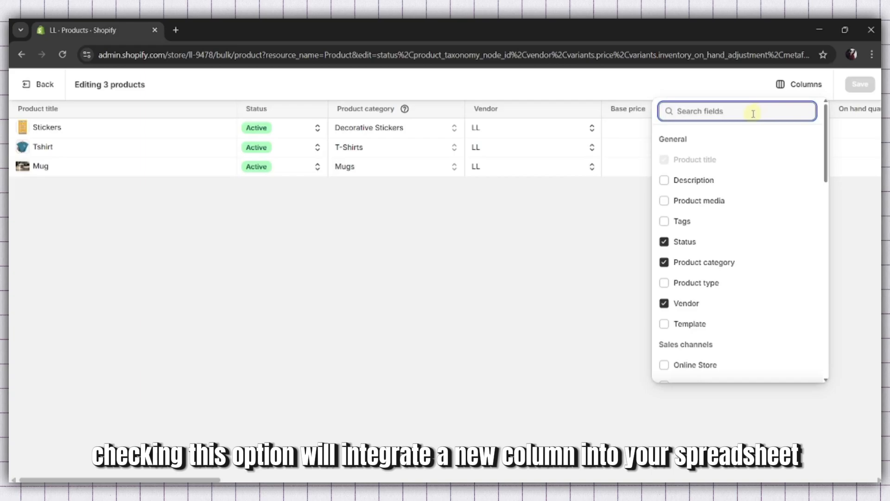
pyautogui.write('weig')
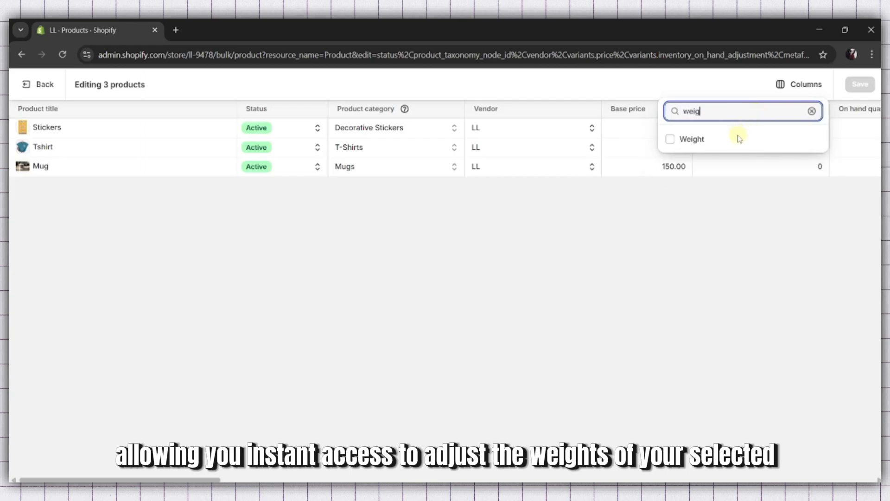
pyautogui.click(672, 140)
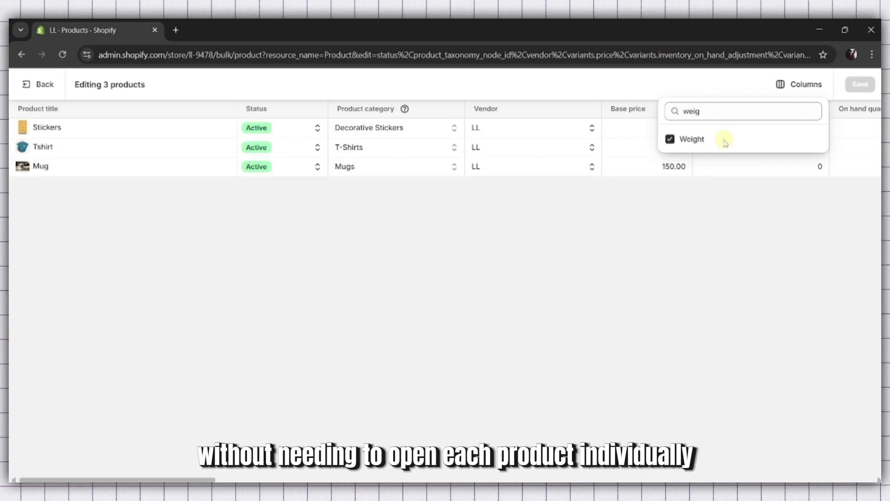
pyautogui.click(700, 143)
pyautogui.click(700, 142)
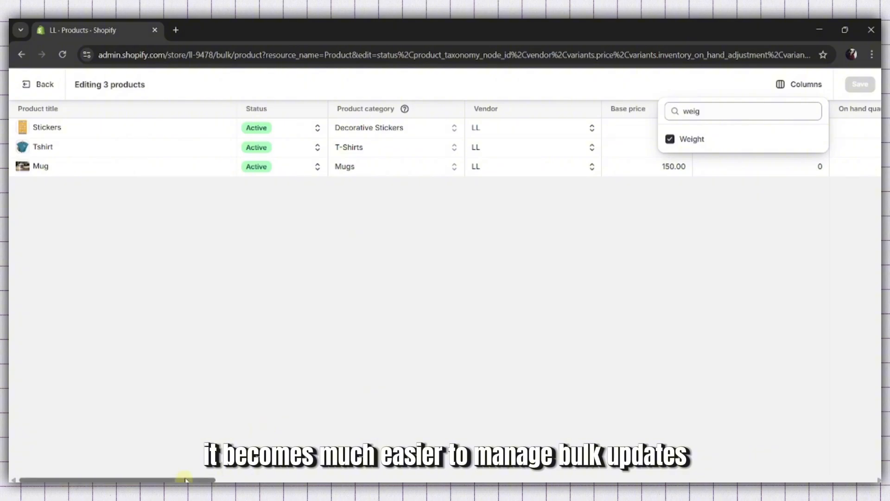
# Set the Mug's weight to 5.0 kg in the bulk editor's Weight column.
pyautogui.moveTo(181, 480); pyautogui.dragTo(269, 467)
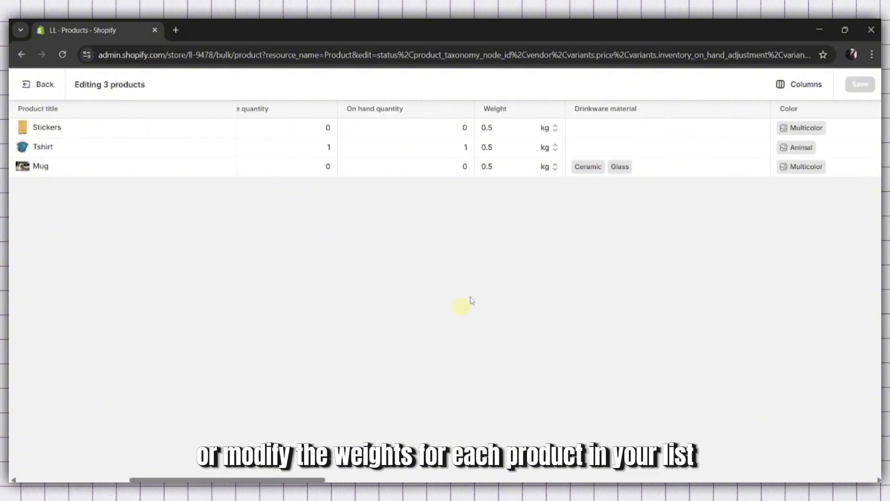
pyautogui.click(511, 128)
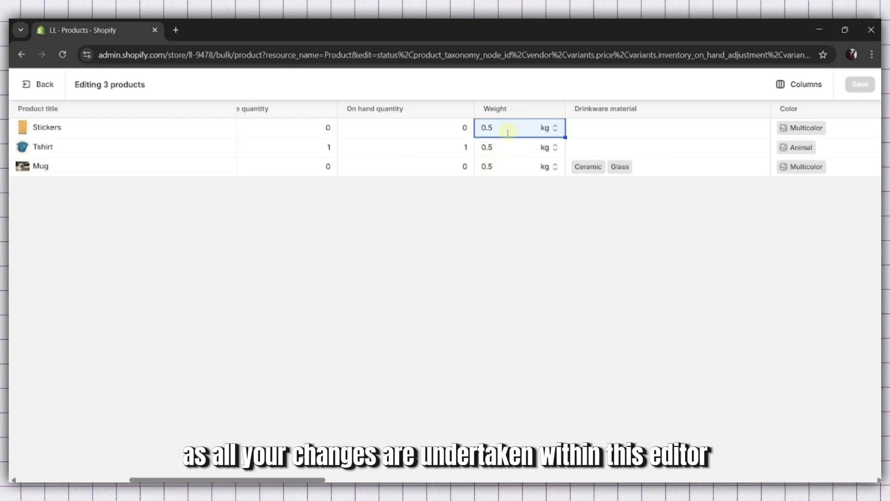
pyautogui.click(507, 150)
pyautogui.click(506, 173)
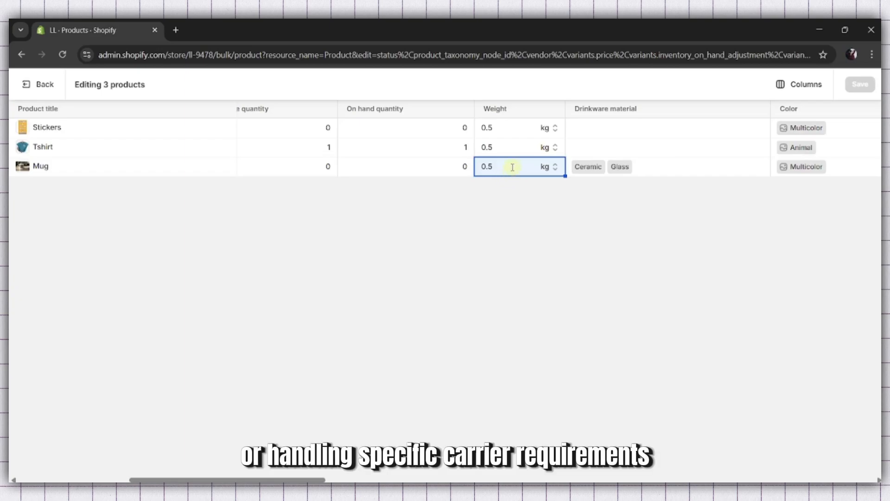
pyautogui.click(512, 167)
pyautogui.write('5')
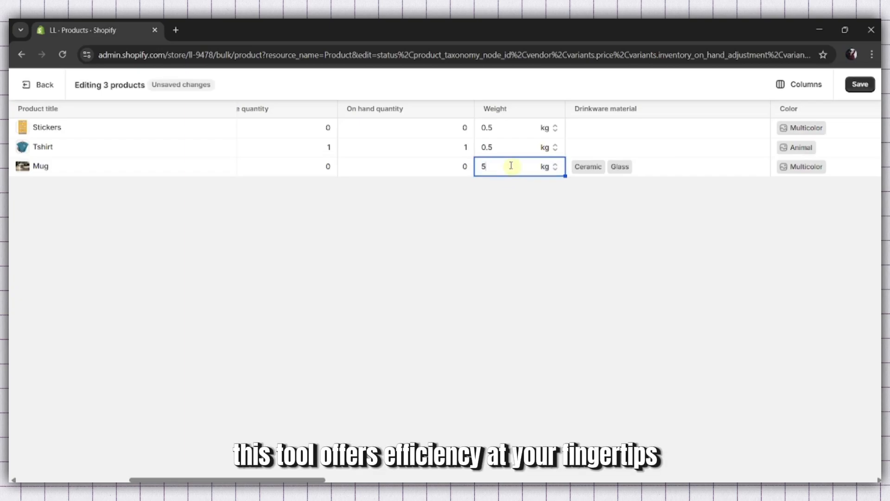
pyautogui.write('00')
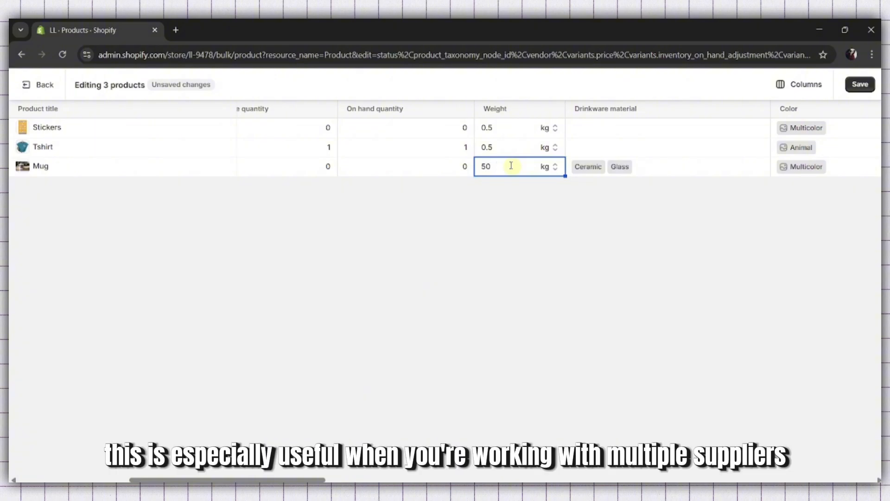
# Set the weights of the Tshirt and the Stickers to 5 kg each.
pyautogui.click(515, 148)
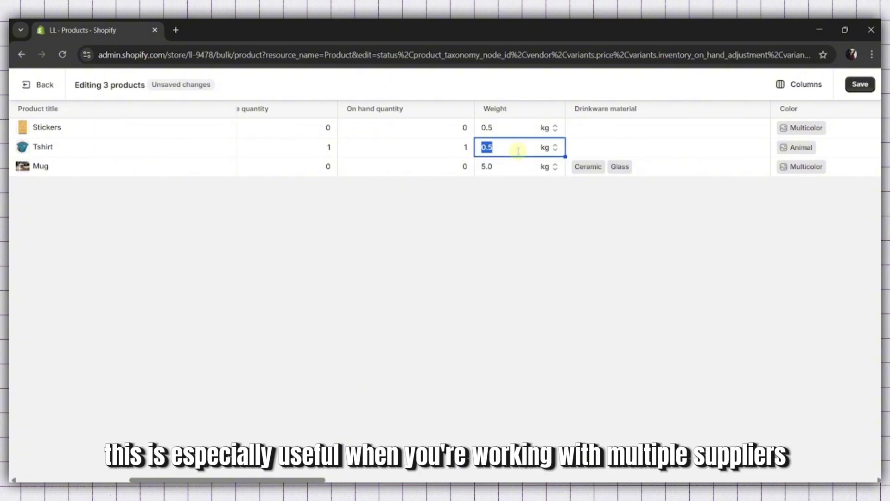
pyautogui.write('5')
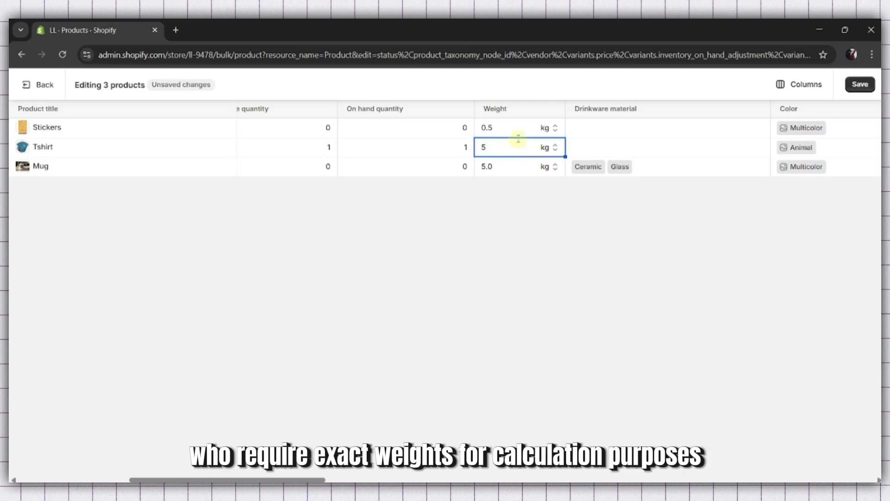
pyautogui.click(518, 133)
pyautogui.write('5')
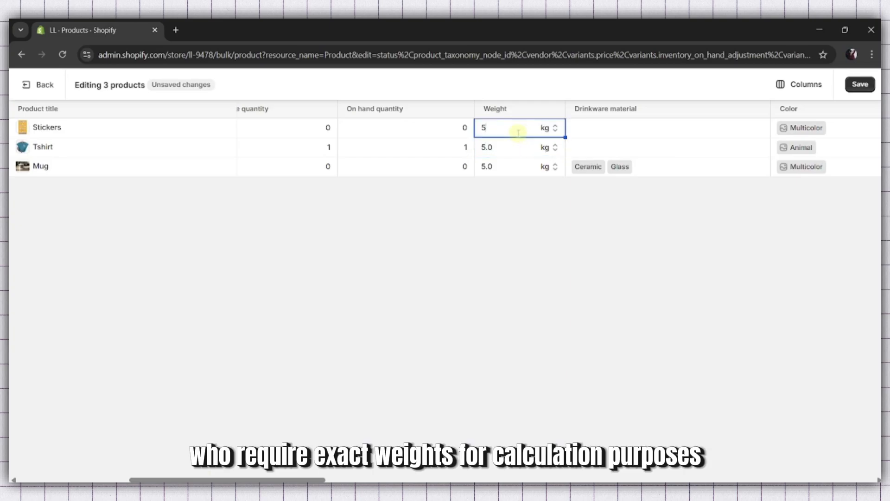
pyautogui.click(510, 226)
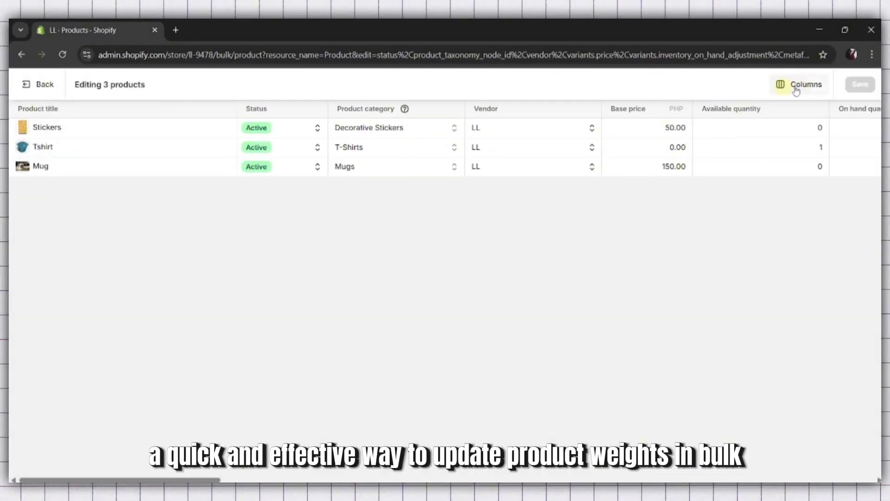
# Find the Weight field by searching for "weig" and add it as a column for the three products.
pyautogui.click(756, 111)
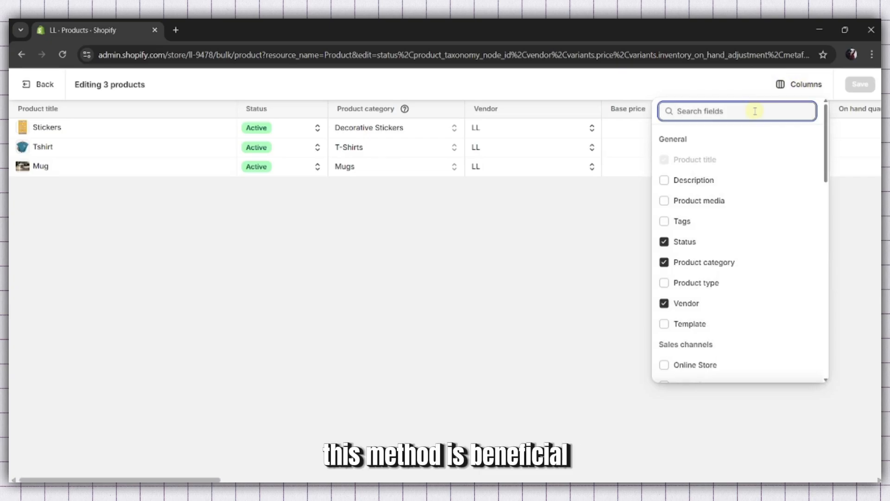
pyautogui.write('weig')
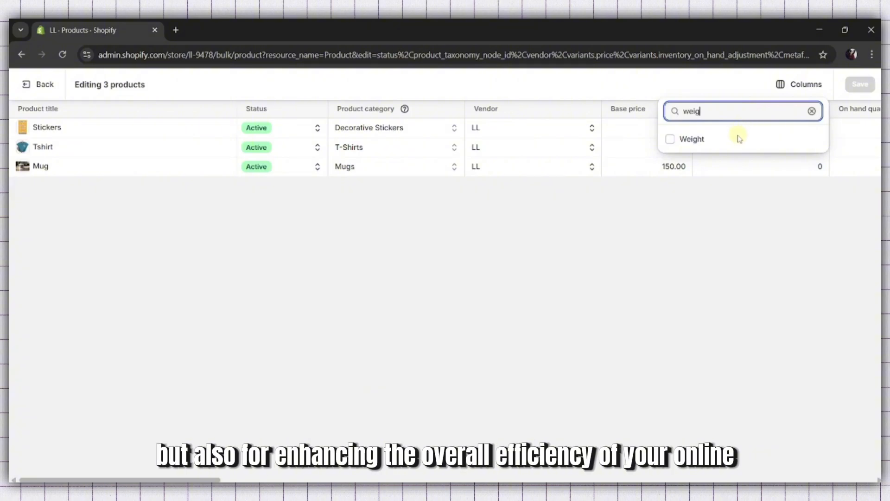
pyautogui.click(670, 139)
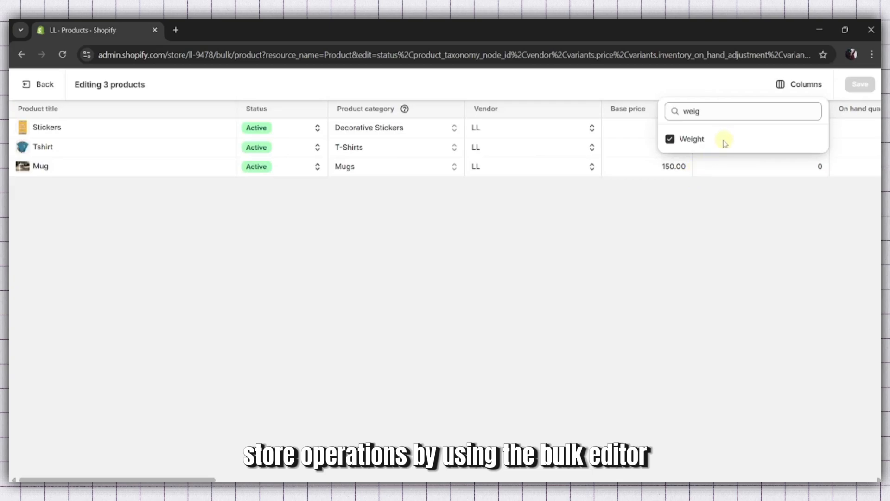
pyautogui.click(700, 145)
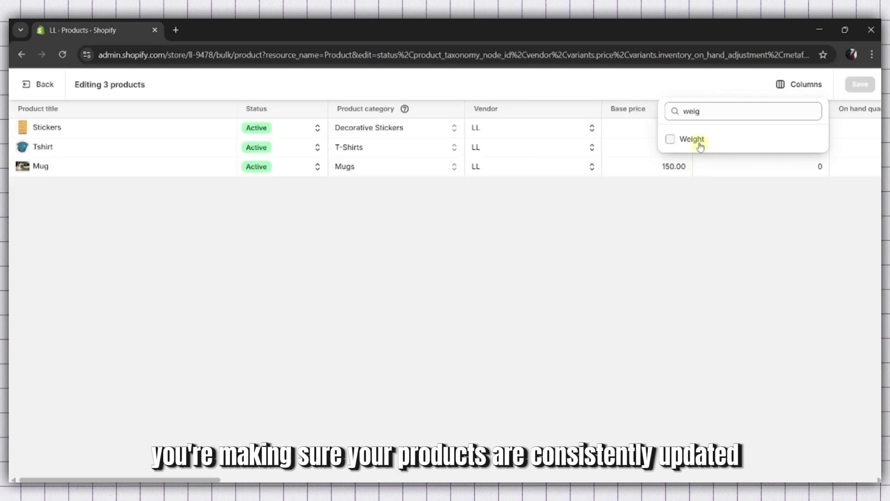
pyautogui.click(700, 145)
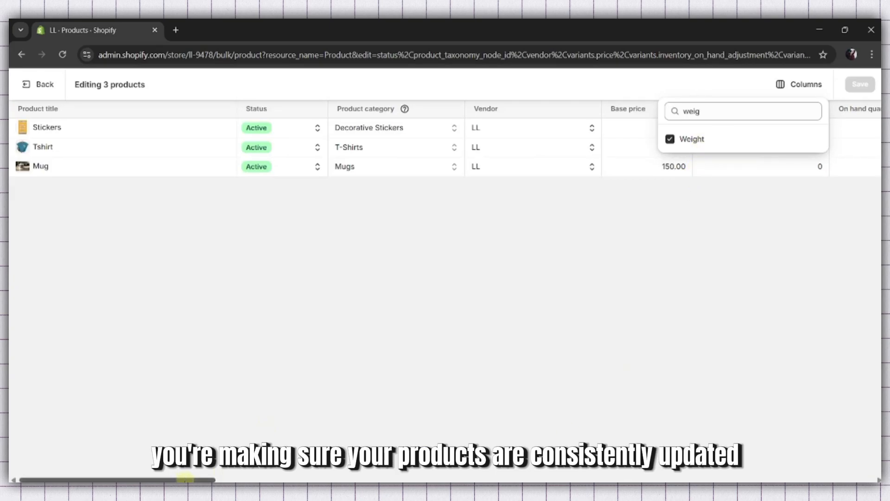
# Change the Mug's weight to 5.0 kg in the Weight column.
pyautogui.moveTo(162, 480); pyautogui.dragTo(286, 462)
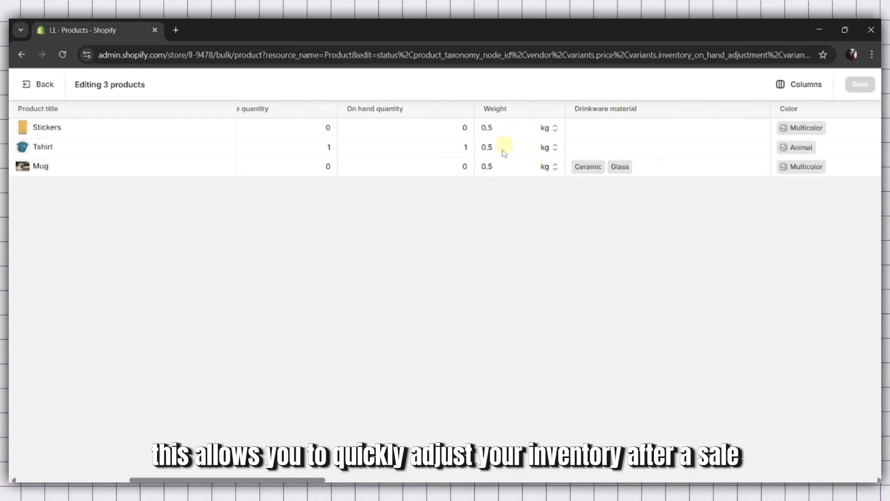
pyautogui.click(511, 130)
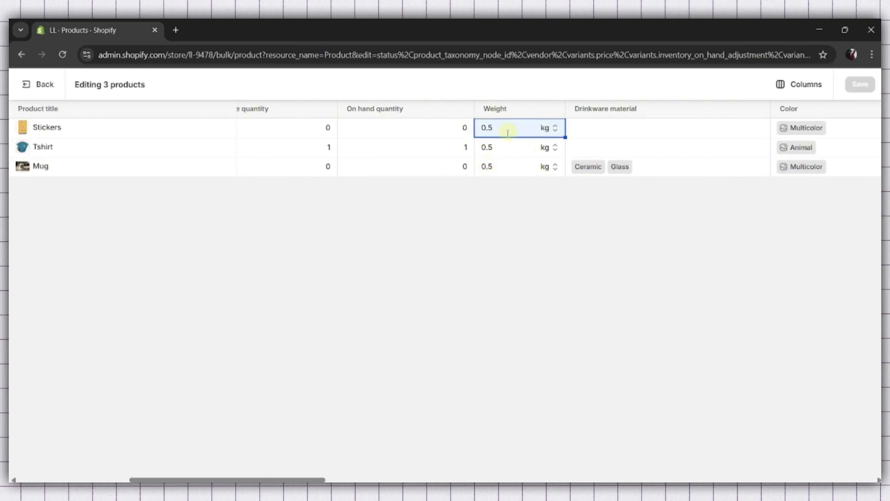
pyautogui.click(509, 147)
pyautogui.click(507, 167)
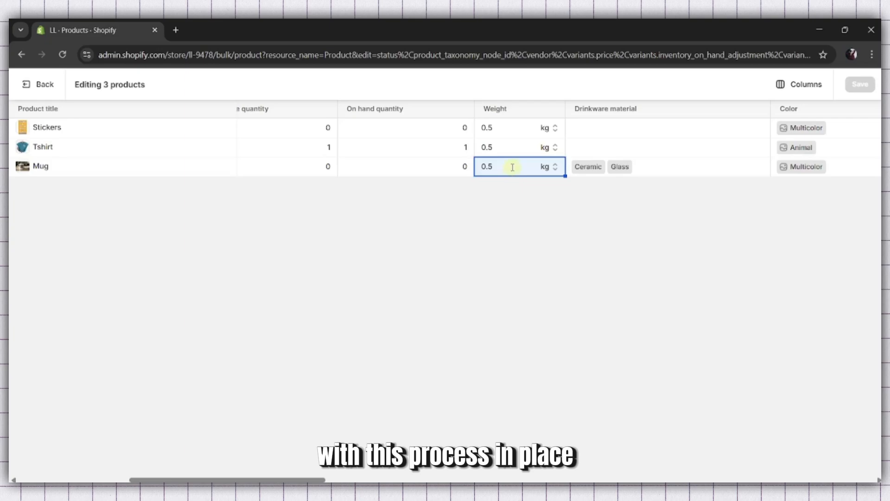
pyautogui.click(513, 167)
pyautogui.write('5.')
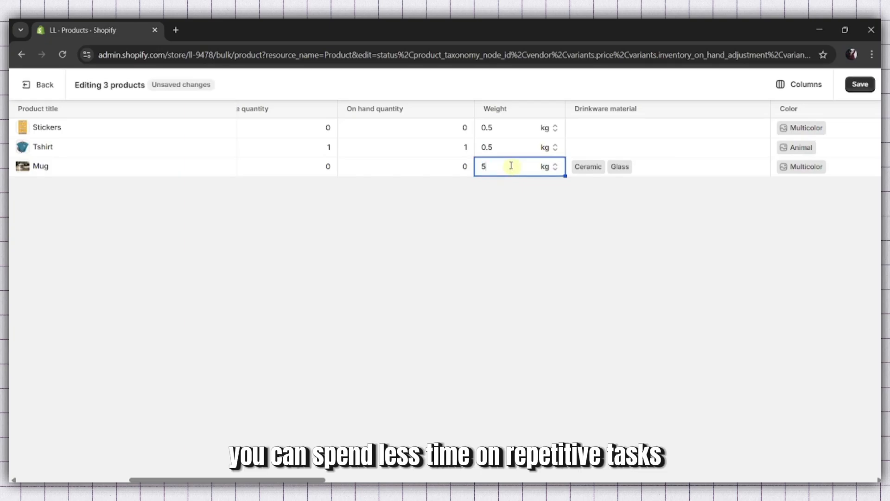
pyautogui.write('0')
pyautogui.press('BackSpace')
# Enter a weight of 5 kg for both the Tshirt and the Stickers.
pyautogui.click(514, 148)
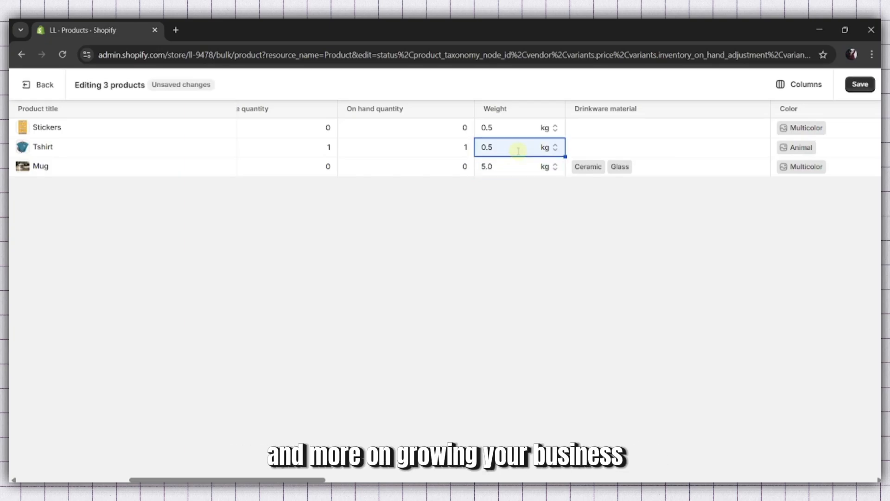
pyautogui.write('5')
pyautogui.click(518, 132)
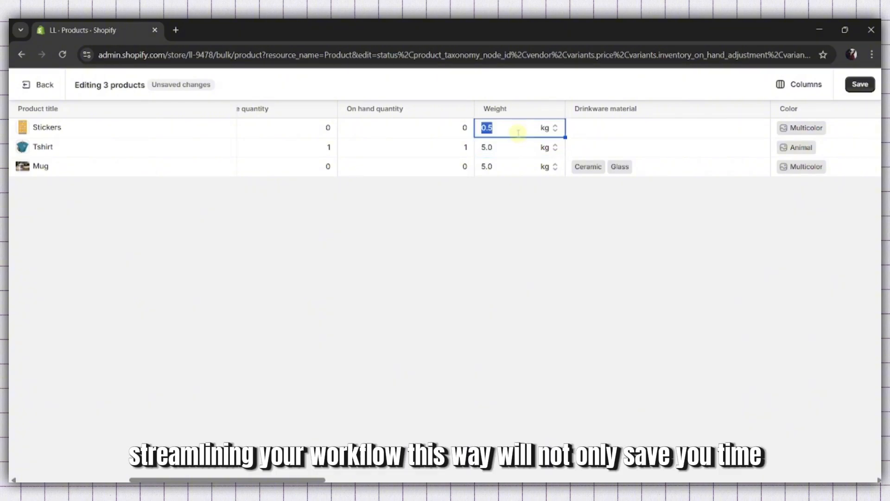
pyautogui.write('5')
pyautogui.press('Return')
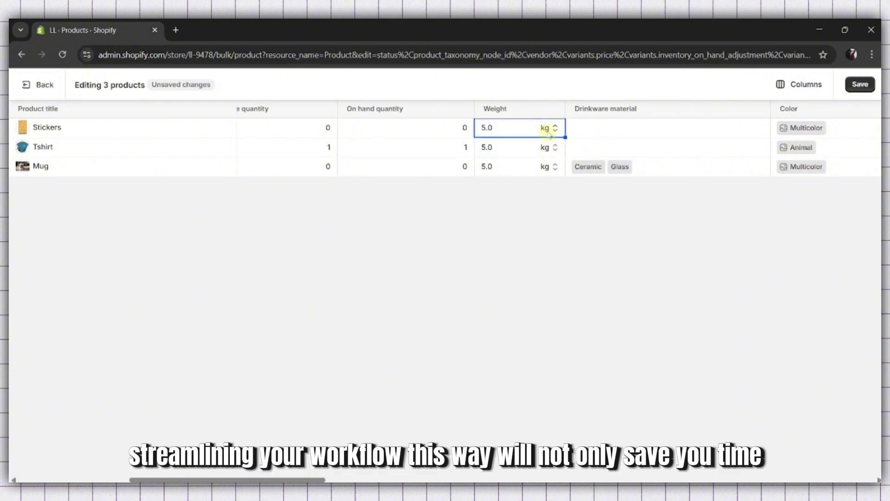